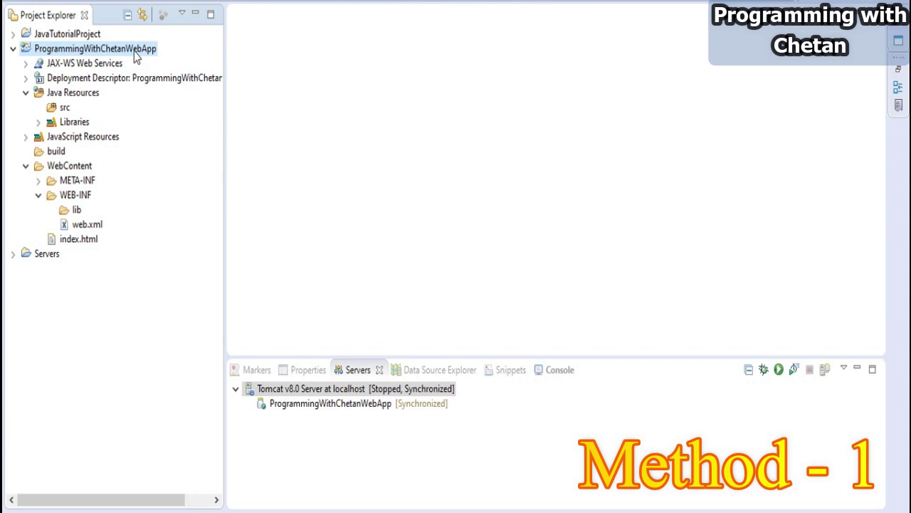
# - Open server.xml from the Tomcat v8.0 server configuration and locate the port attribute of the active HTTP/1.1 Connector
pyautogui.click(13, 255)
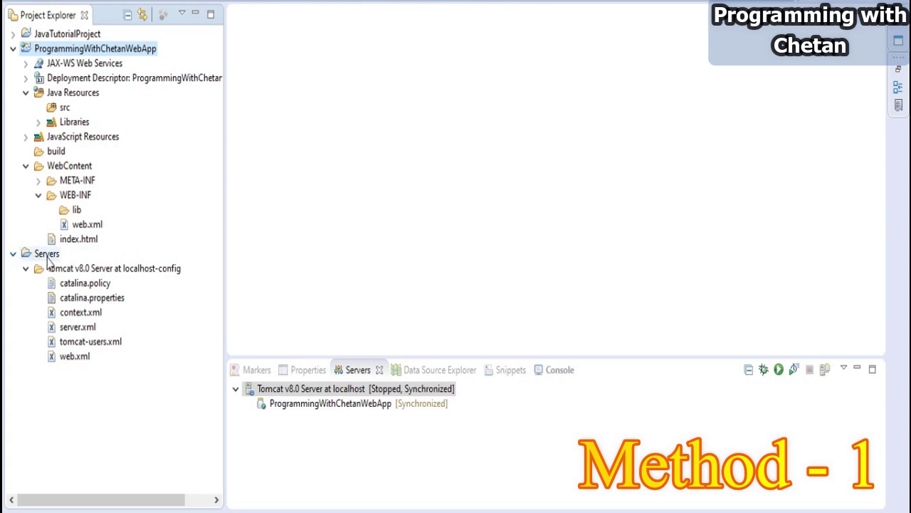
pyautogui.doubleClick(91, 329)
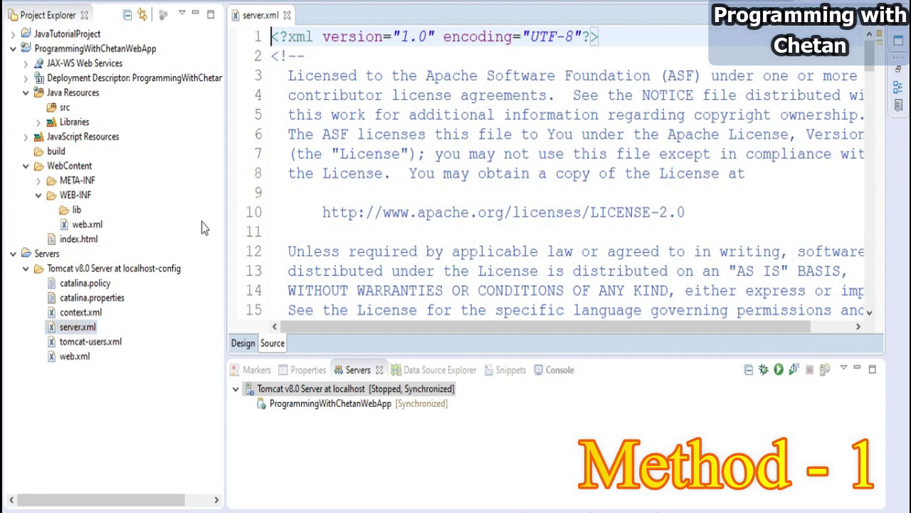
pyautogui.doubleClick(268, 23)
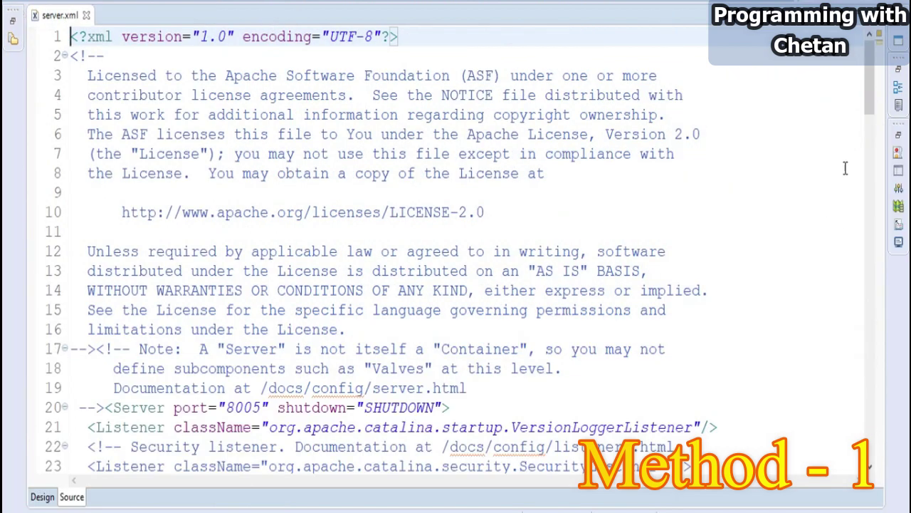
pyautogui.moveTo(873, 87); pyautogui.dragTo(874, 275)
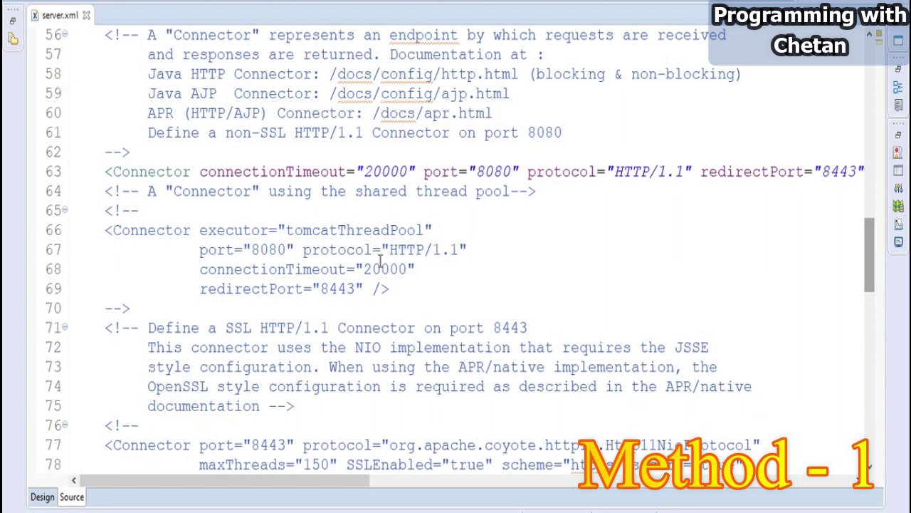
pyautogui.doubleClick(152, 176)
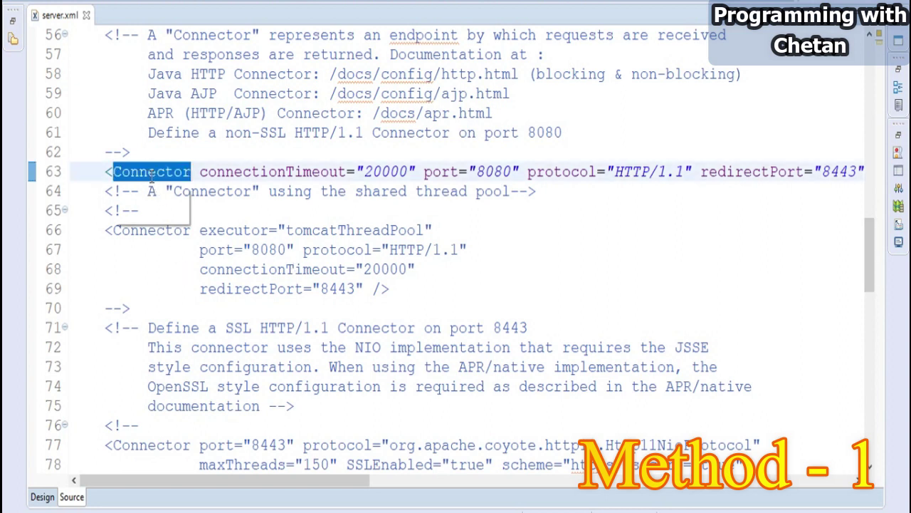
pyautogui.doubleClick(501, 172)
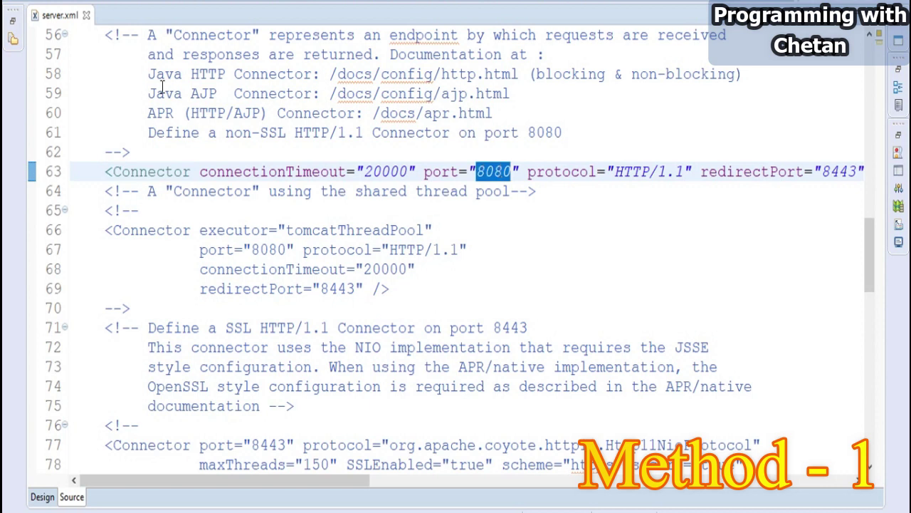
pyautogui.doubleClick(61, 16)
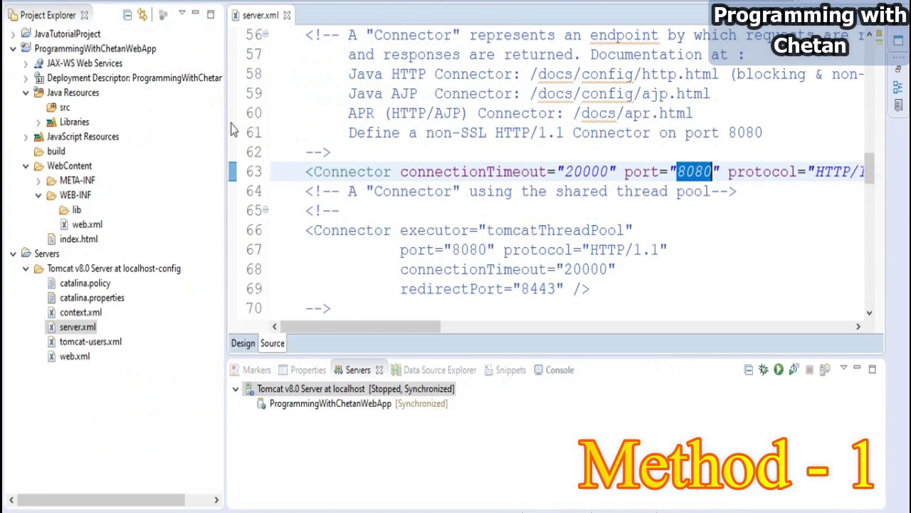
# - Run ProgrammingWithChetanWebApp on the Tomcat v8.0 server and copy the address of the page it opens
pyautogui.rightClick(360, 413)
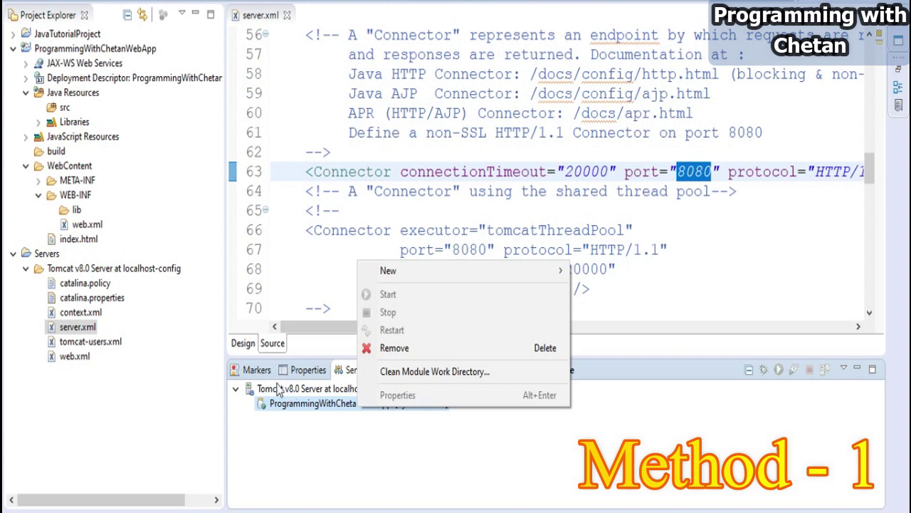
pyautogui.click(127, 49)
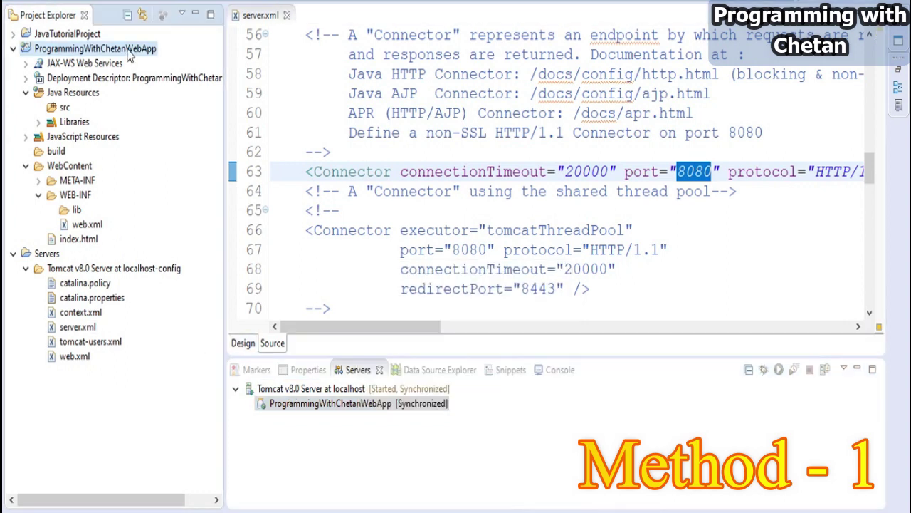
pyautogui.rightClick(128, 49)
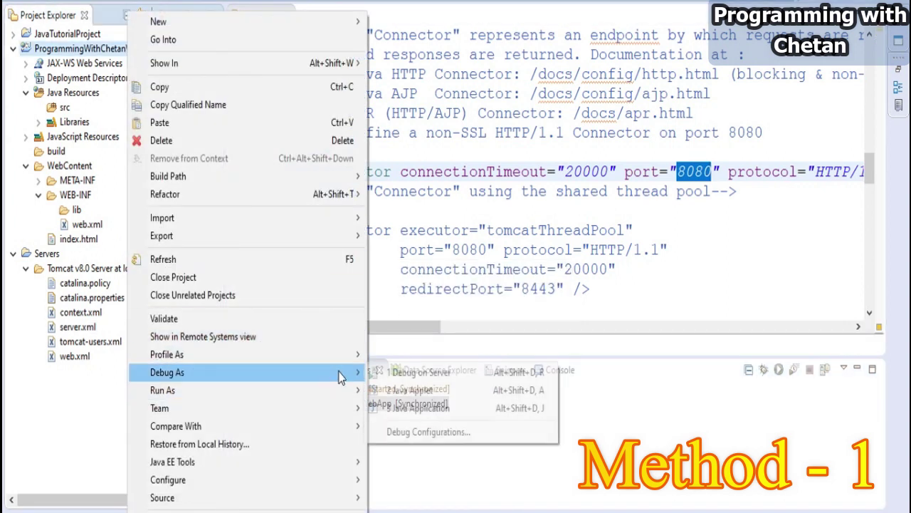
pyautogui.moveTo(345, 390)
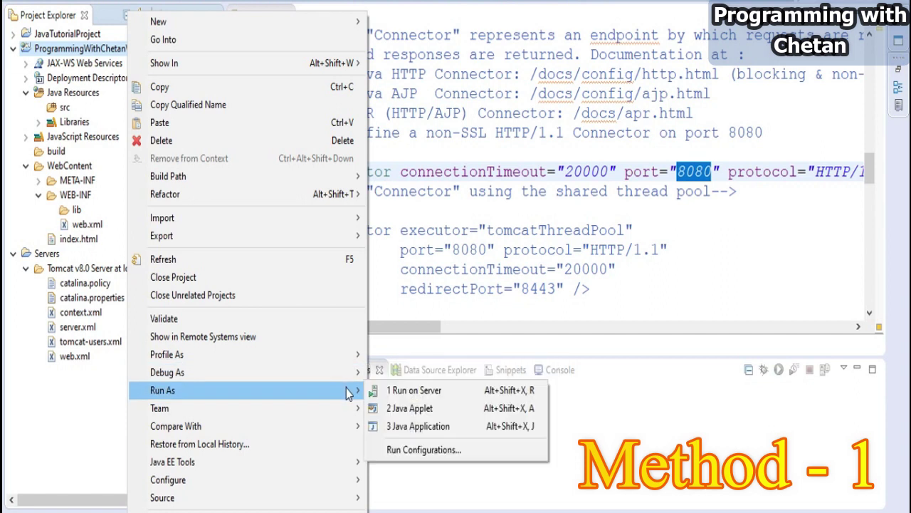
pyautogui.click(428, 390)
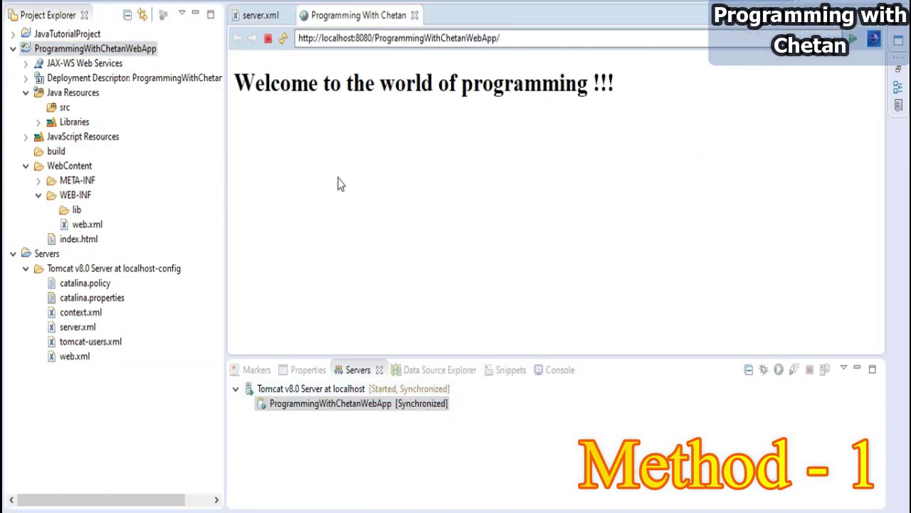
pyautogui.click(368, 41)
pyautogui.hotkey('ctrl', 'c')
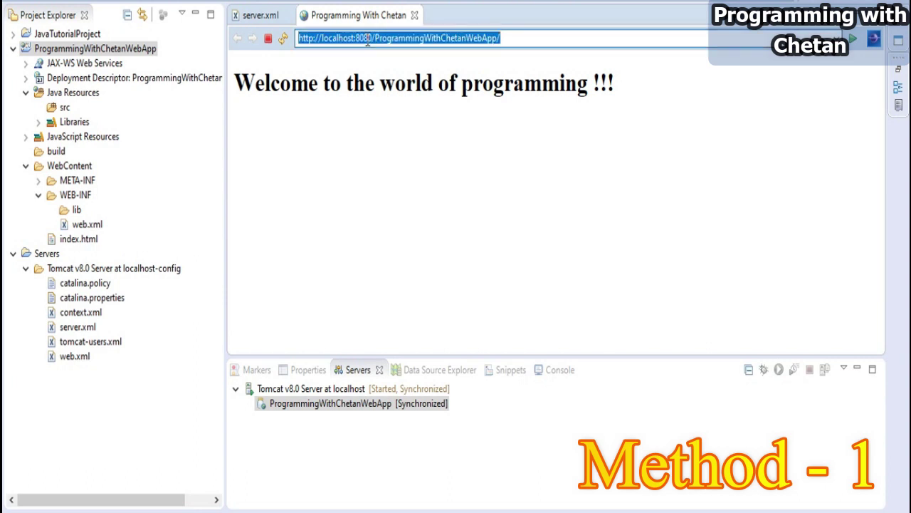
# - Set the active HTTP/1.1 Connector's port to 8081 in server.xml and save the file
pyautogui.click(260, 16)
pyautogui.doubleClick(695, 172)
pyautogui.write('8081')
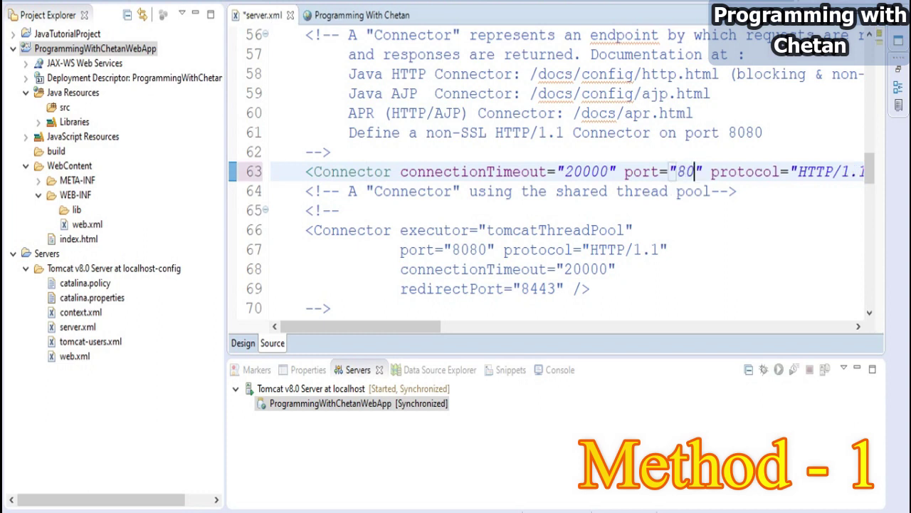
pyautogui.hotkey('ctrl', 's')
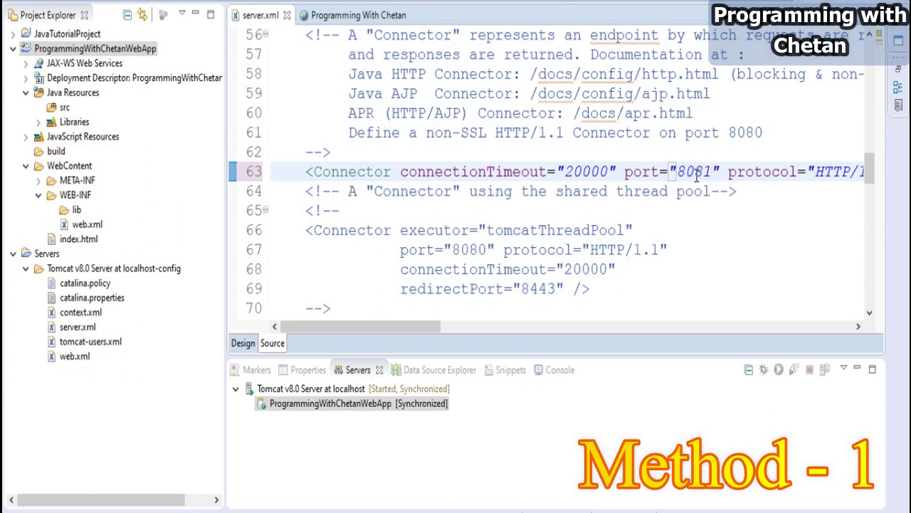
# - Reload the web app page in the internal browser and restart the Tomcat v8.0 server
pyautogui.click(329, 17)
pyautogui.click(283, 38)
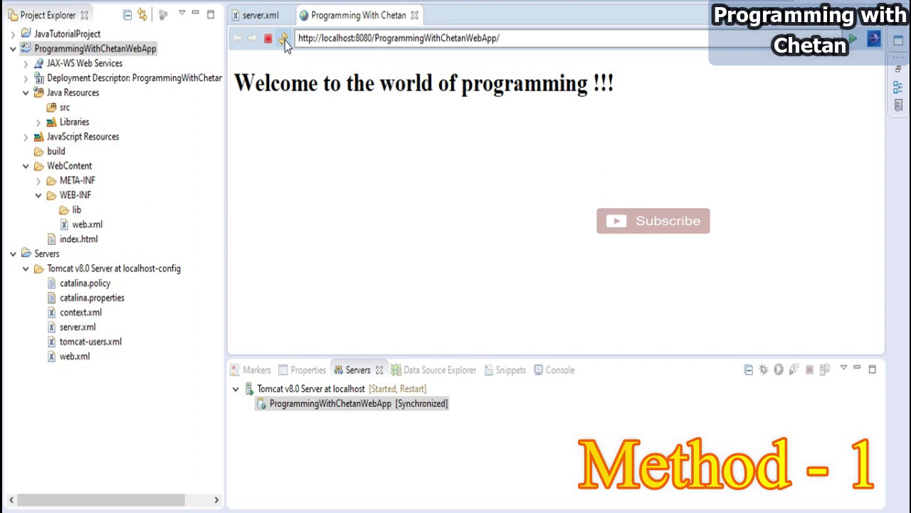
pyautogui.rightClick(361, 391)
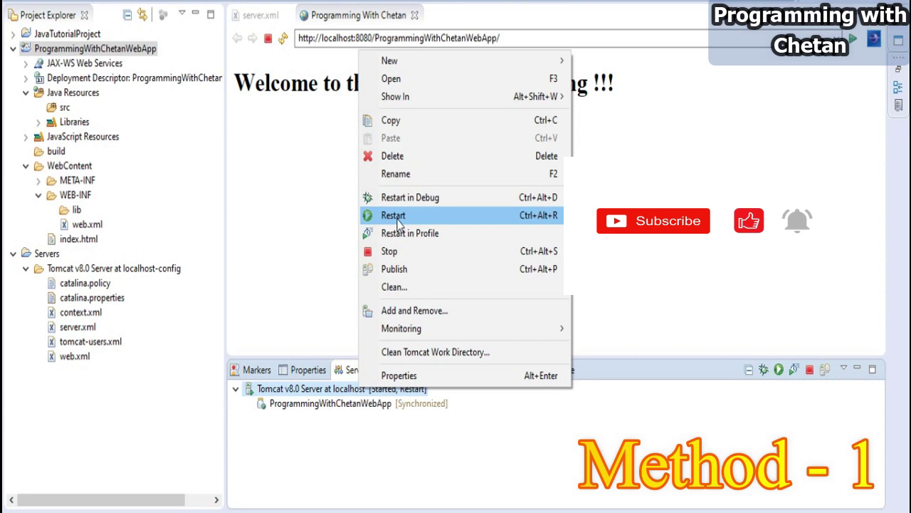
pyautogui.click(393, 215)
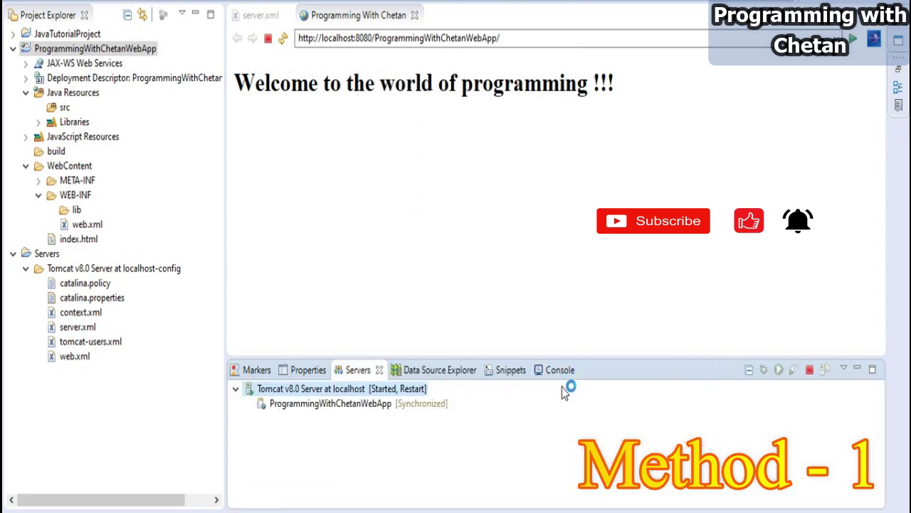
# - Examine the enlarged console output for the port on which the HTTP protocol handler starts
pyautogui.click(560, 369)
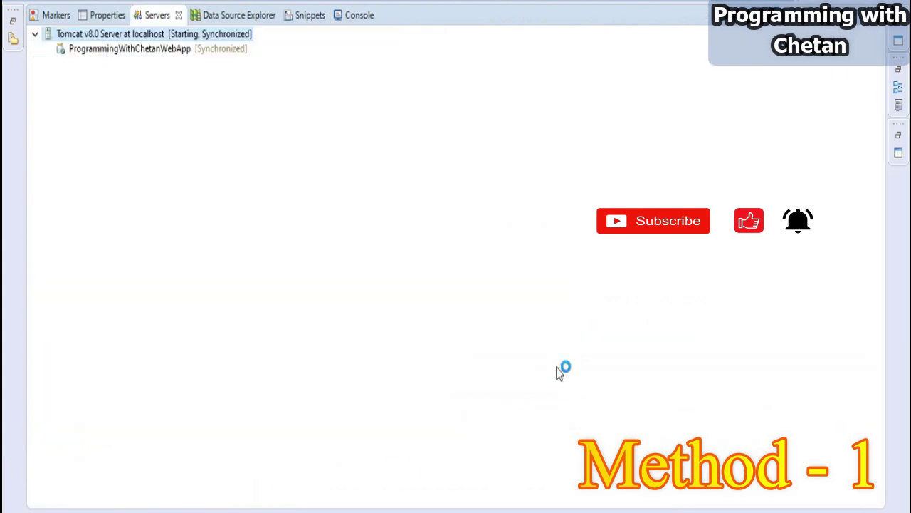
pyautogui.click(361, 19)
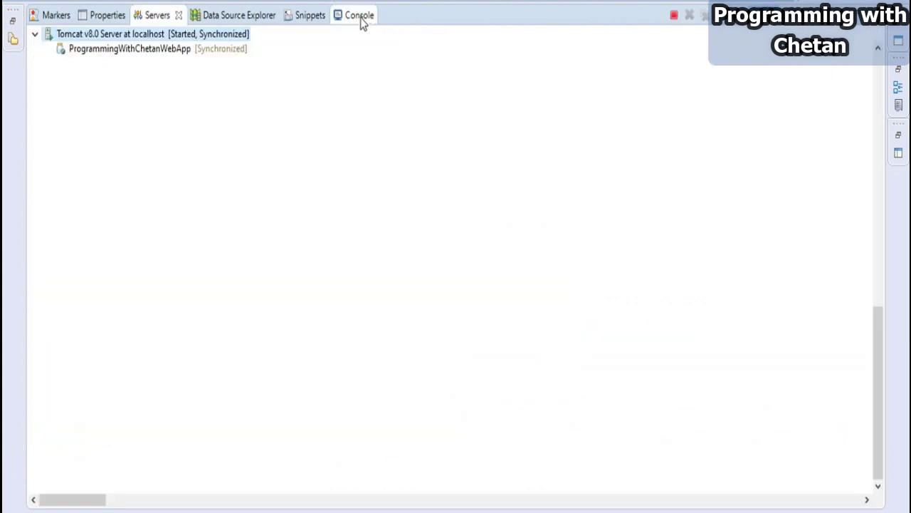
pyautogui.moveTo(445, 385); pyautogui.dragTo(229, 385)
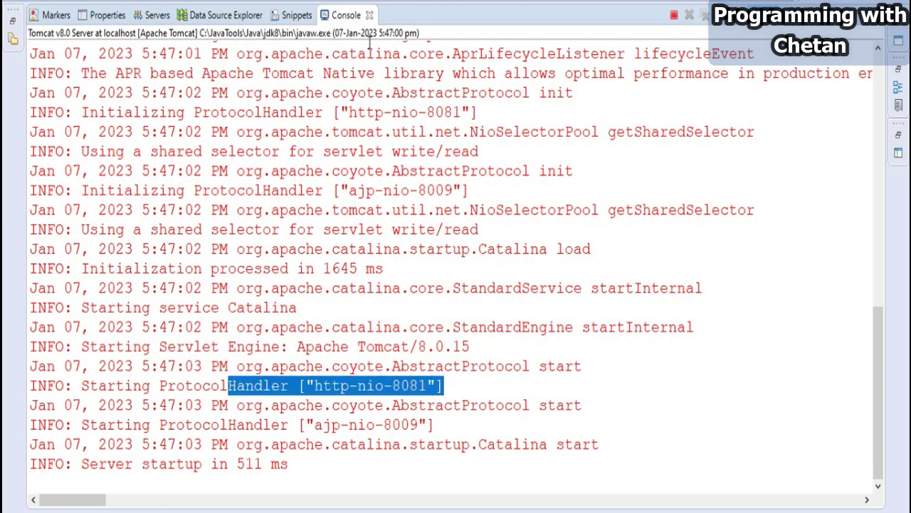
pyautogui.doubleClick(349, 15)
pyautogui.click(370, 35)
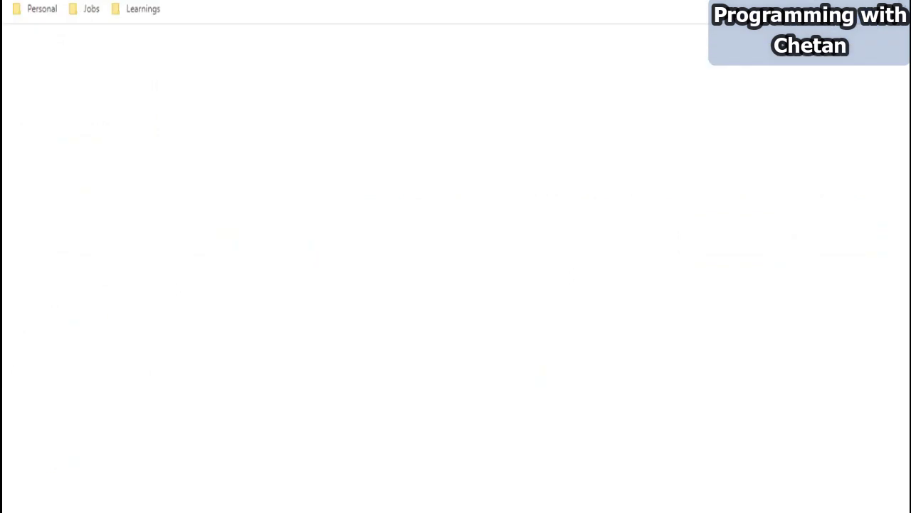
pyautogui.hotkey('ctrl', 'v')
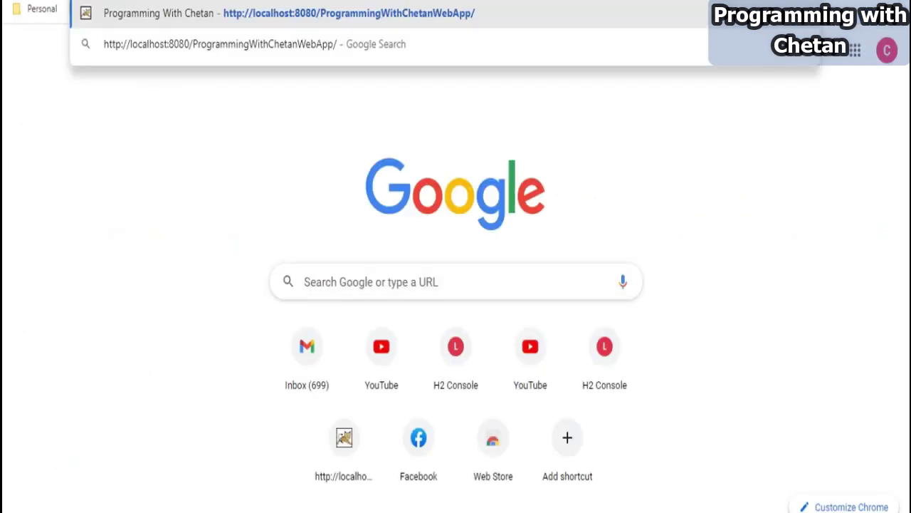
pyautogui.press('Return')
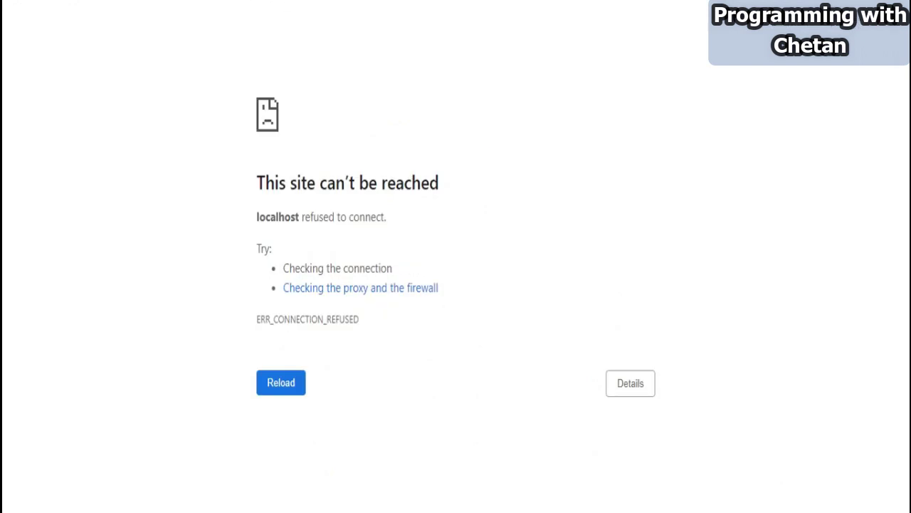
# - Change the address's port to 8081 and load the /ProgrammingWithChetanWebApp/ page
pyautogui.press('BackSpace')
pyautogui.write('1/ProgrammingWithChetanWebApp/')
pyautogui.press('Return')
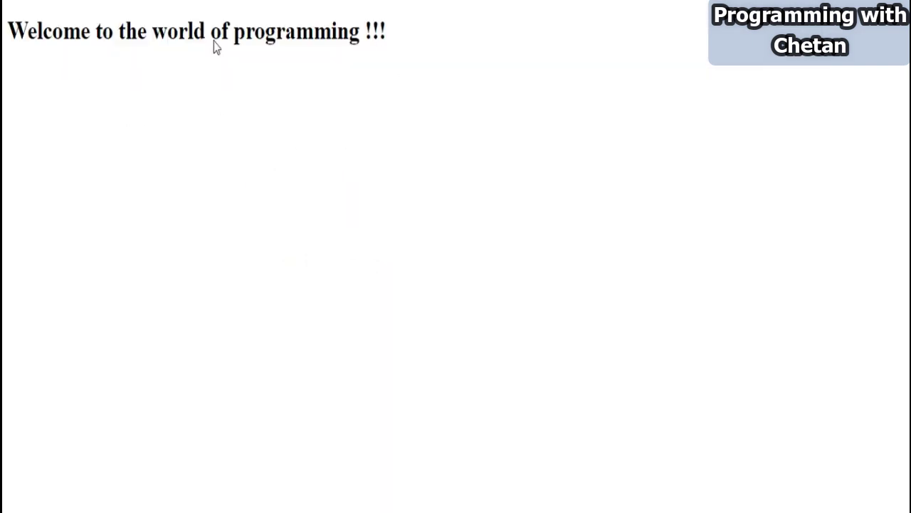
# - Switch back to Eclipse and close the web page and server.xml editors
pyautogui.hotkey('alt', 'Tab')
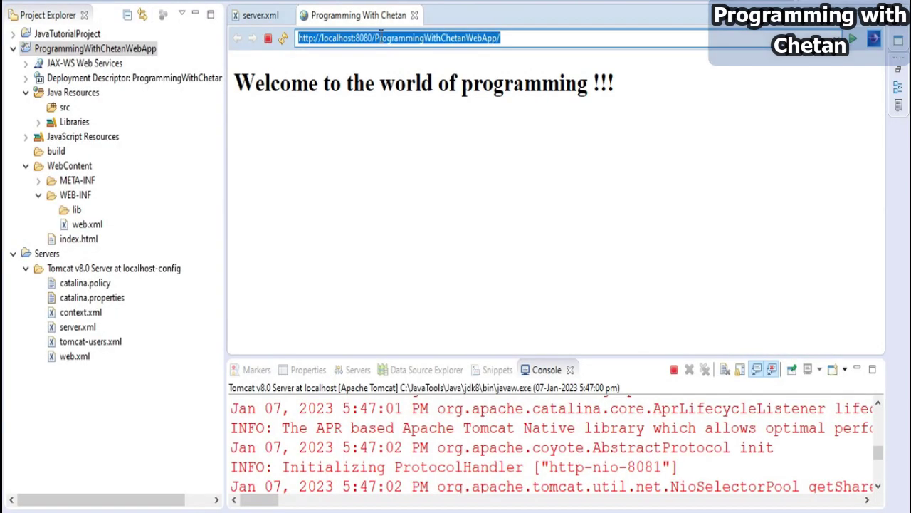
pyautogui.click(414, 16)
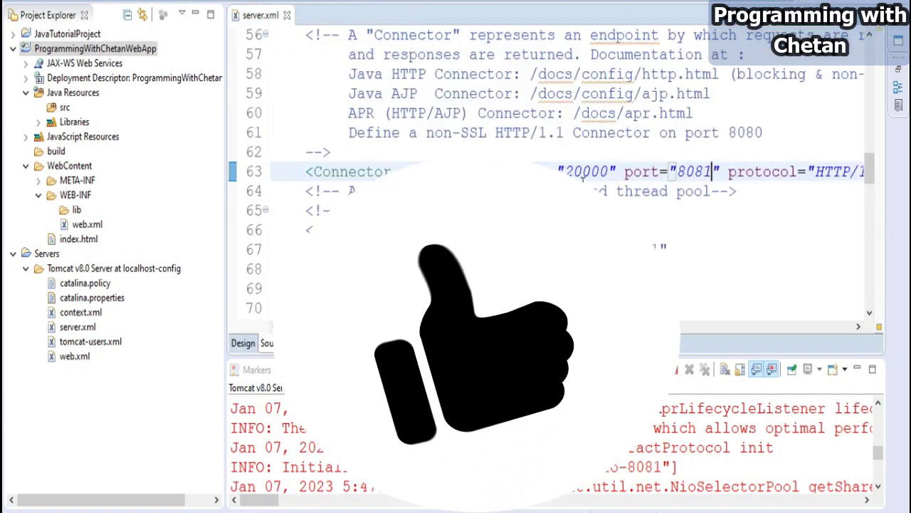
pyautogui.click(287, 15)
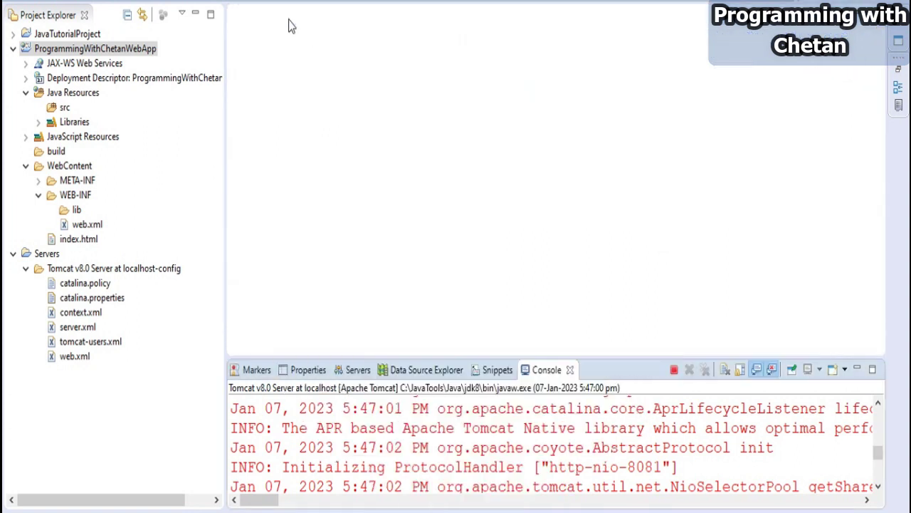
# - Set the HTTP/1.1 port to 8082 in the configuration overview of Tomcat v8.0 Server at localhost and save it
pyautogui.click(359, 371)
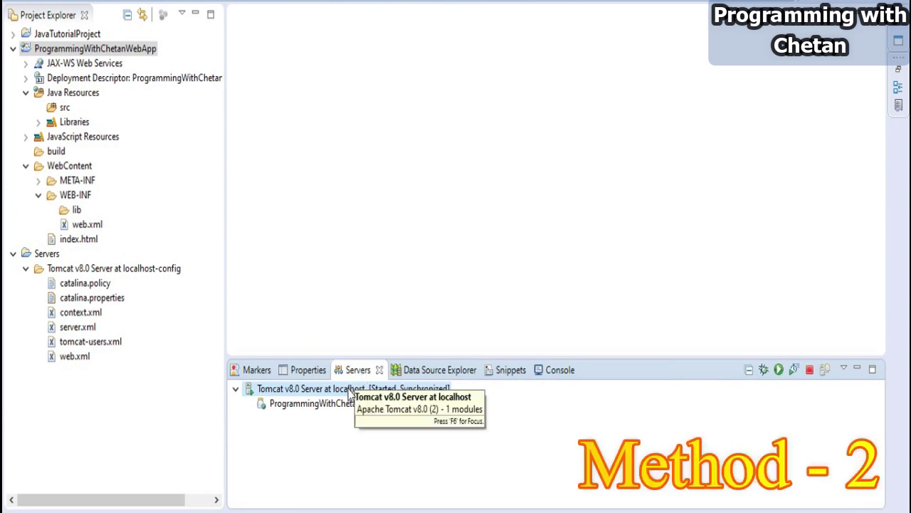
pyautogui.doubleClick(349, 391)
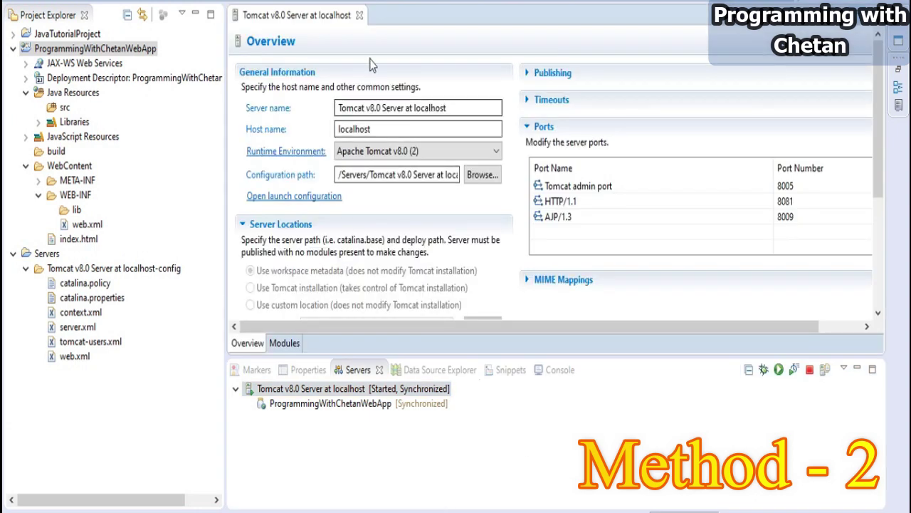
pyautogui.click(324, 19)
pyautogui.doubleClick(324, 19)
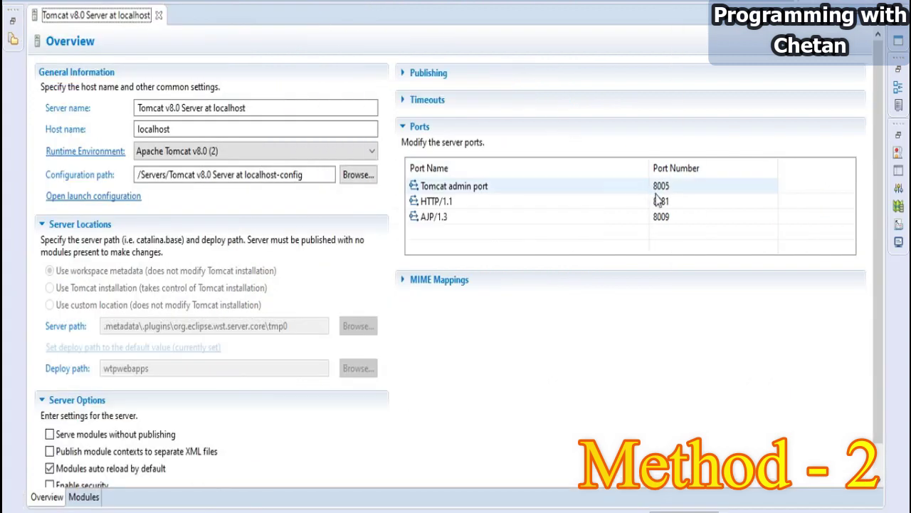
pyautogui.click(688, 204)
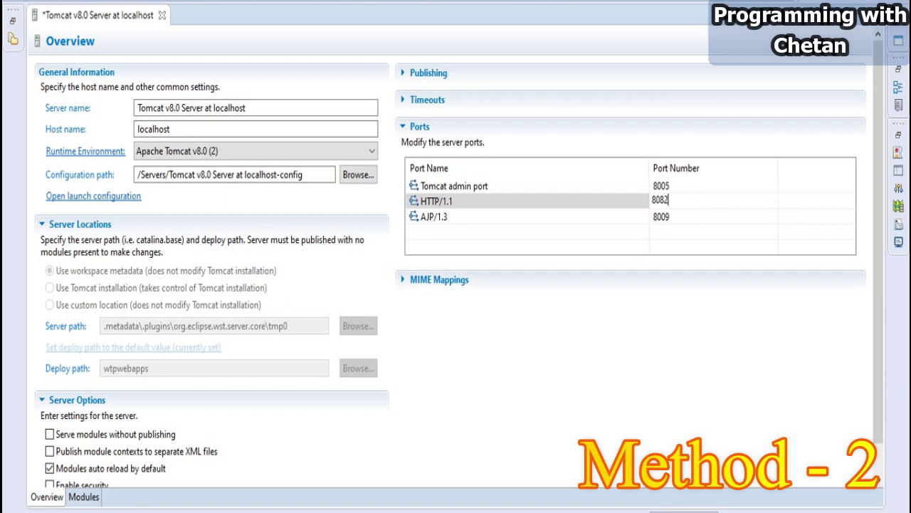
pyautogui.press('Return')
pyautogui.hotkey('ctrl', 's')
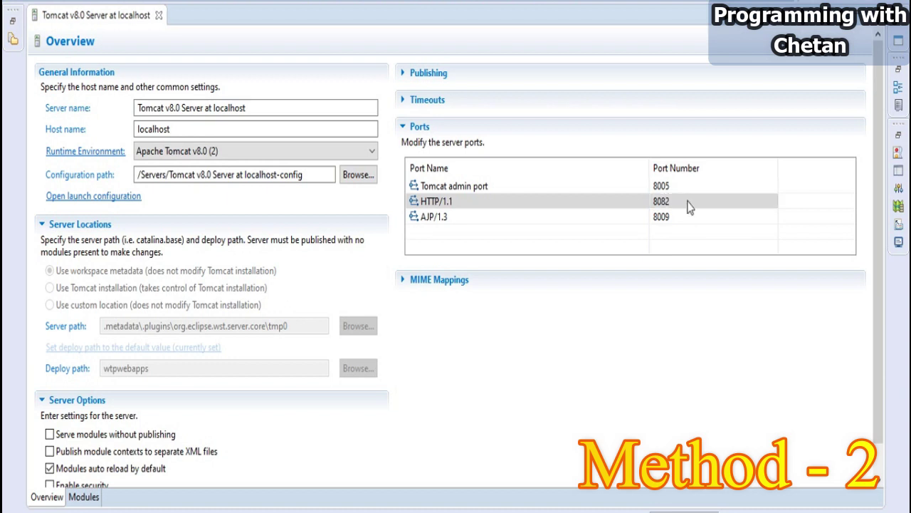
pyautogui.doubleClick(121, 16)
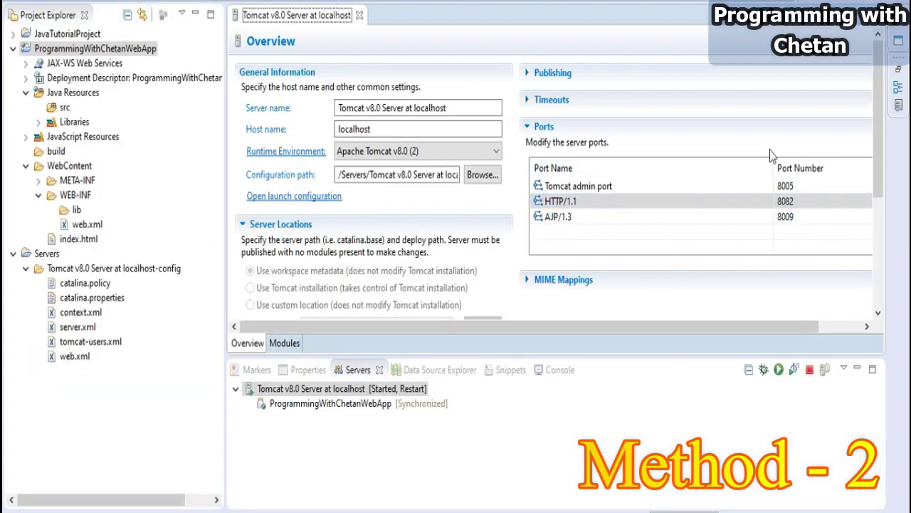
# - Restart Tomcat v8.0 Server at localhost, and try to reload the web app at port 8081 in Chrome
pyautogui.rightClick(418, 396)
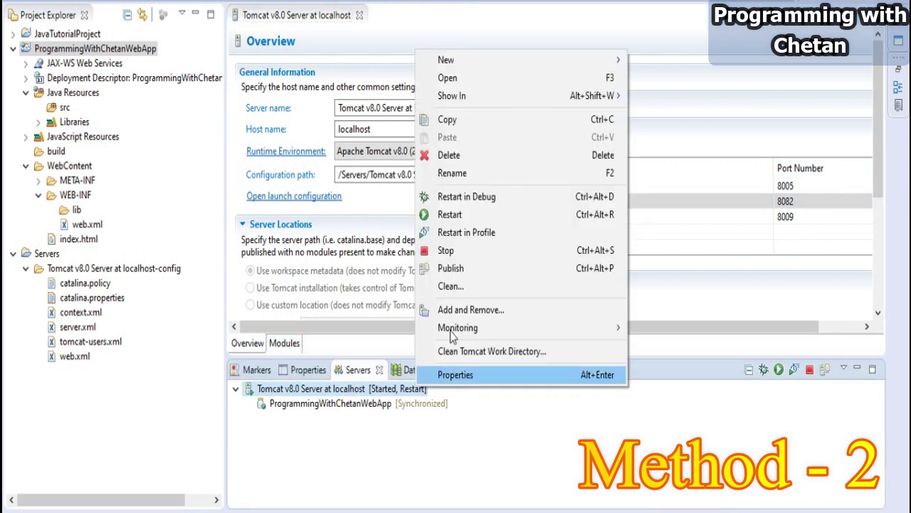
pyautogui.click(481, 214)
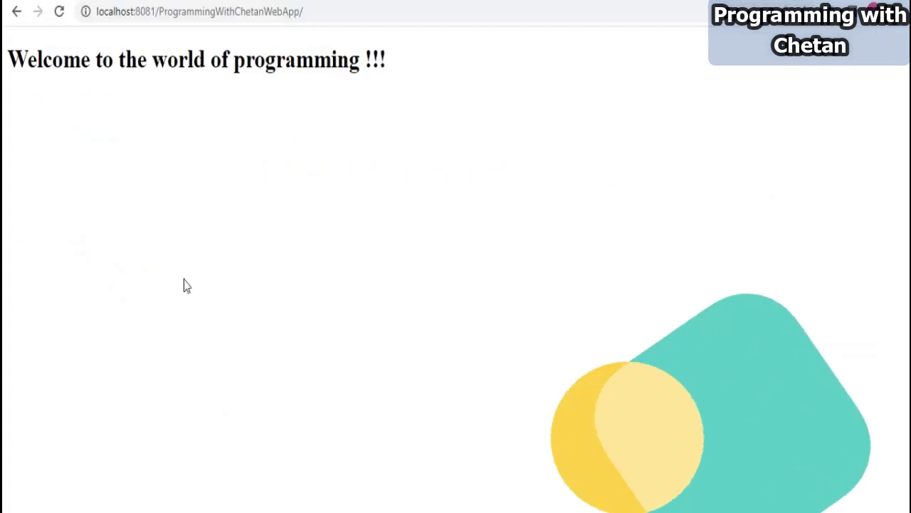
pyautogui.click(469, 10)
pyautogui.press('Return')
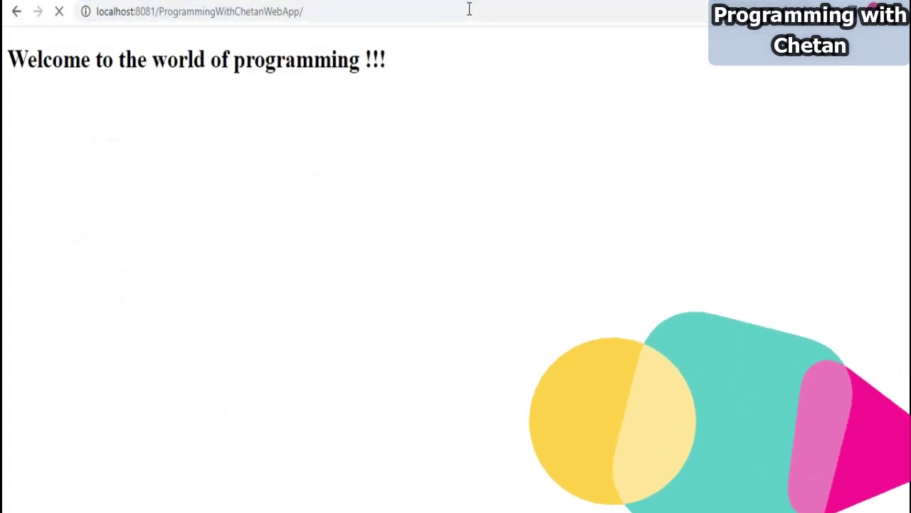
pyautogui.press('F5')
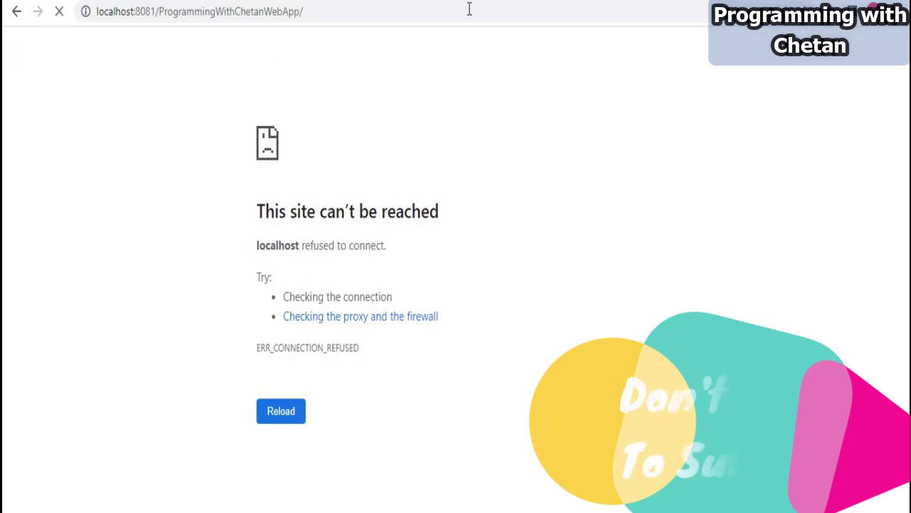
# - Change the address's port to 8082 and load the /ProgrammingWithChetanWebApp/ page
pyautogui.click(158, 19)
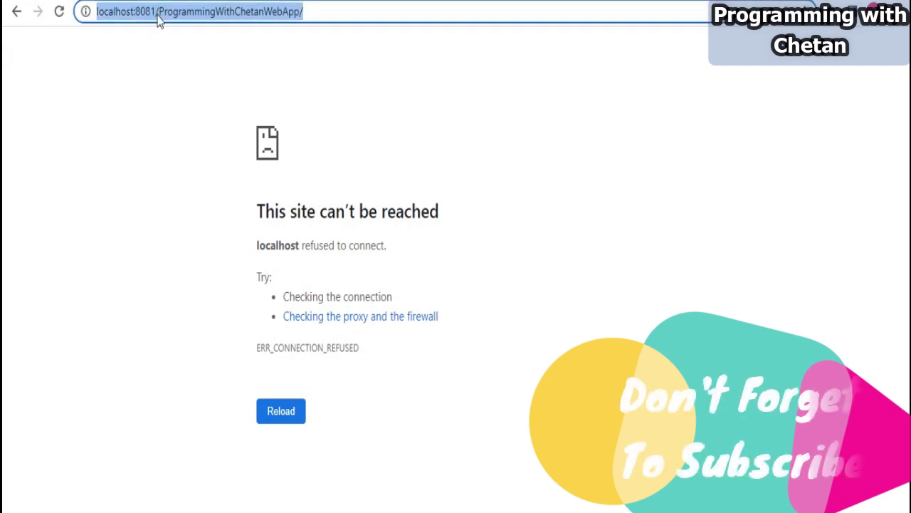
pyautogui.click(158, 17)
pyautogui.press('BackSpace')
pyautogui.write('2')
pyautogui.press('Return')
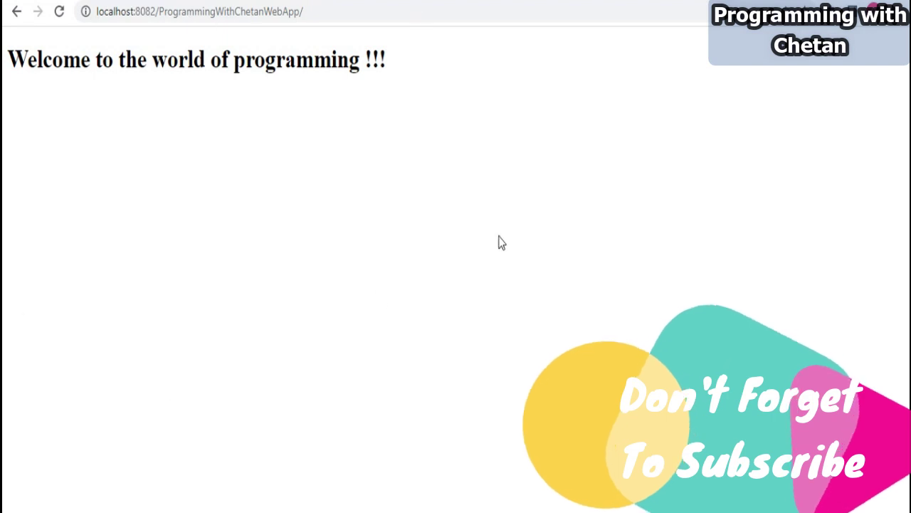
# - Switch to File Explorer and open the apache-tomcat-8.0.15 folder in F:\Softwares\apache
pyautogui.hotkey('alt', 'Tab')
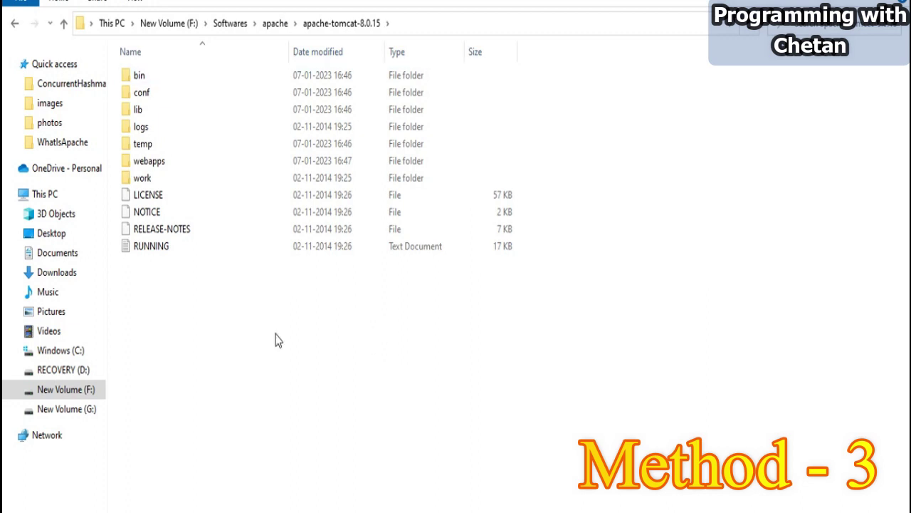
pyautogui.hotkey('alt', 'Up')
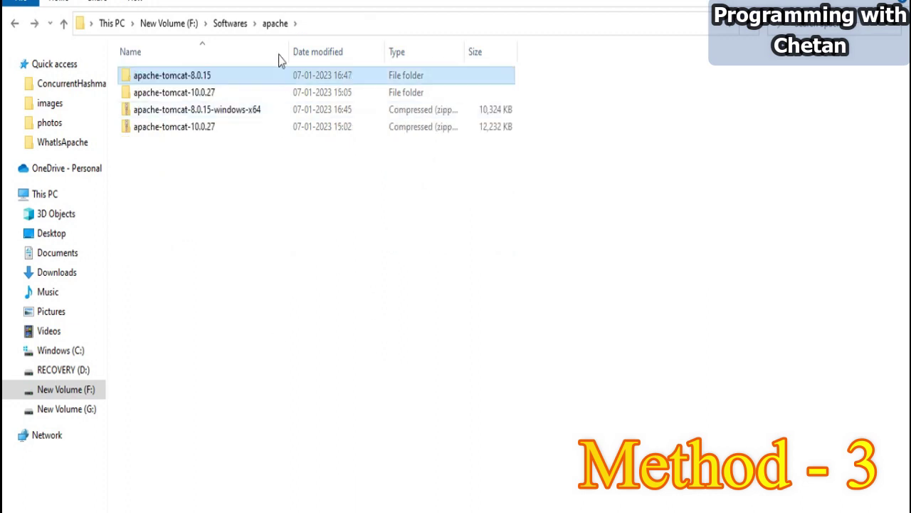
pyautogui.doubleClick(199, 78)
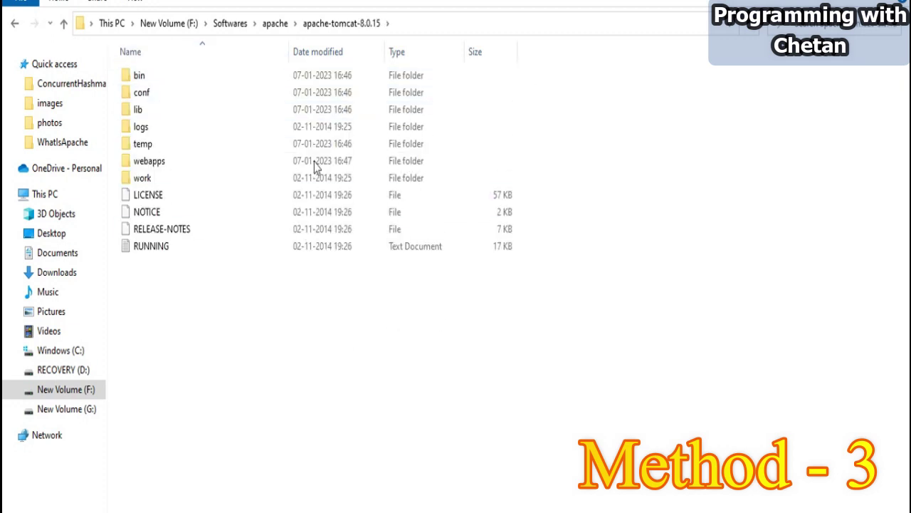
pyautogui.hotkey('alt', 'Tab')
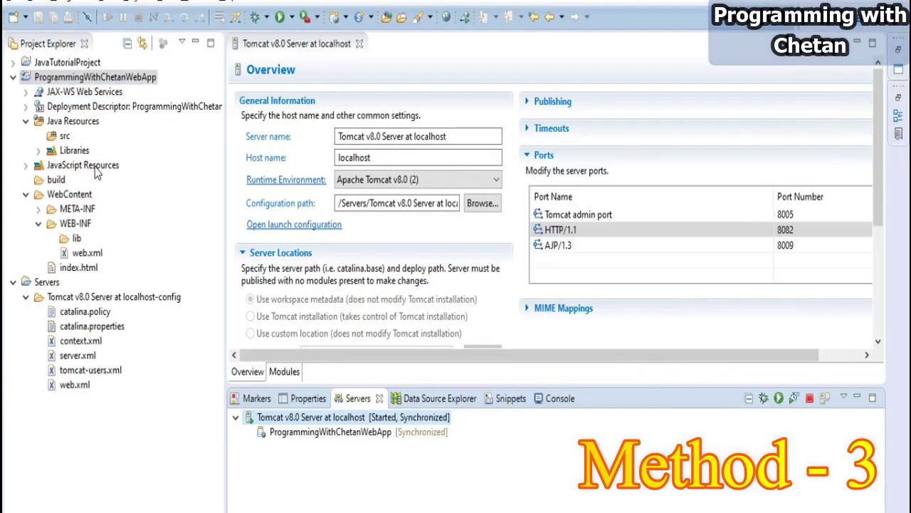
pyautogui.hotkey('alt', 'Tab')
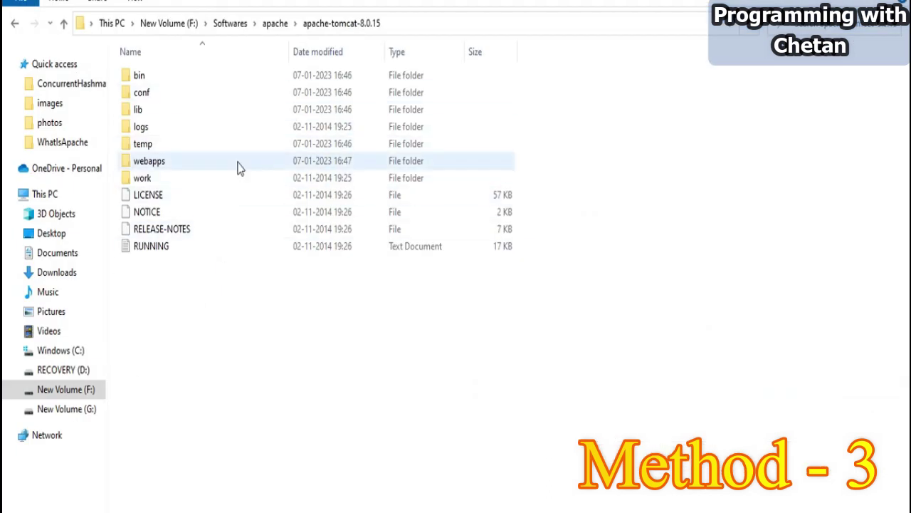
# - Open the server XML document from the conf folder of apache-tomcat-8.0.15 in Notepad++
pyautogui.doubleClick(151, 93)
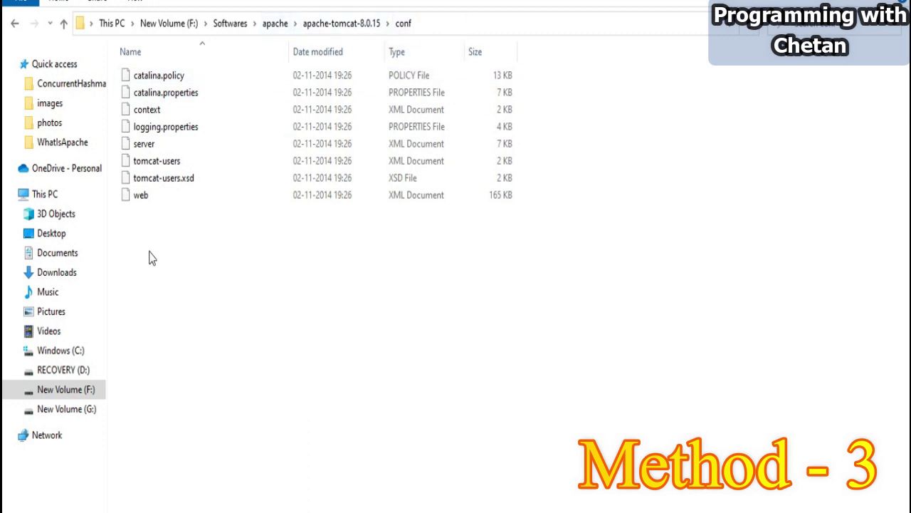
pyautogui.click(148, 148)
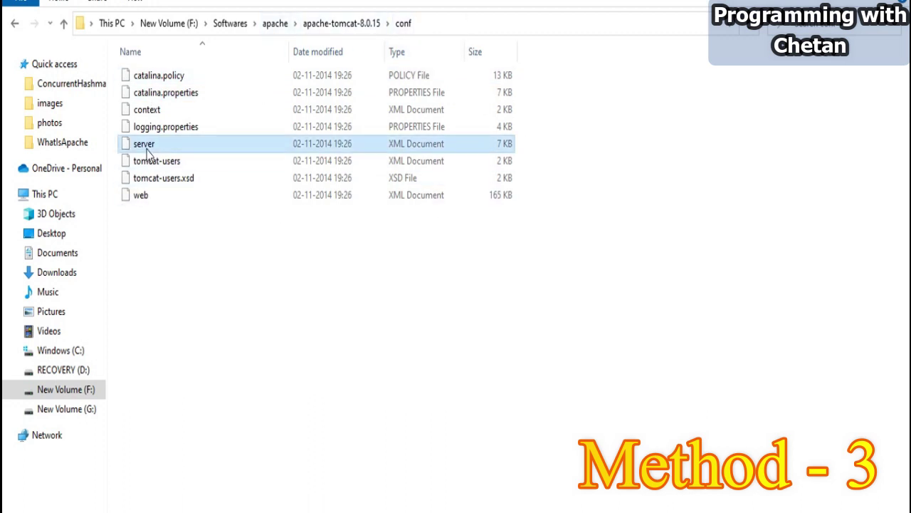
pyautogui.rightClick(148, 154)
pyautogui.click(180, 218)
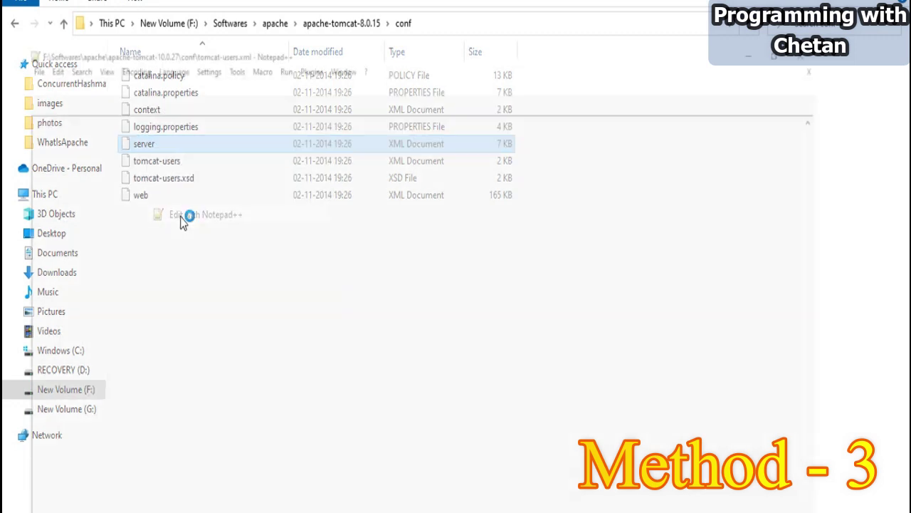